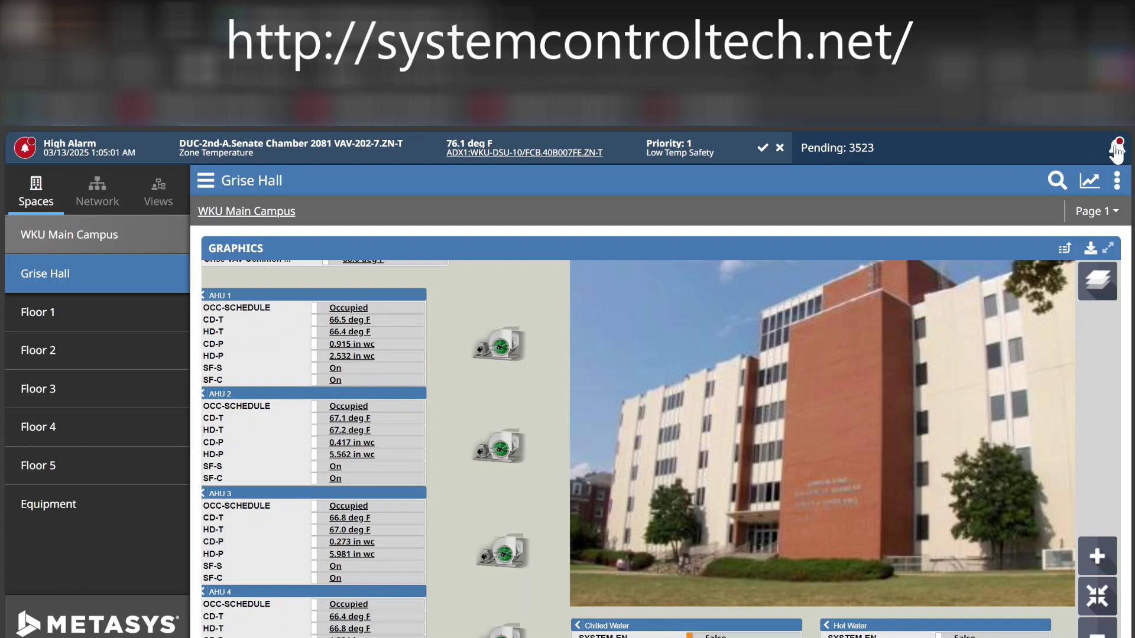
Step: Open the Alarm Manager from the alarm bell in the Metasys header
left_click(1117, 152)
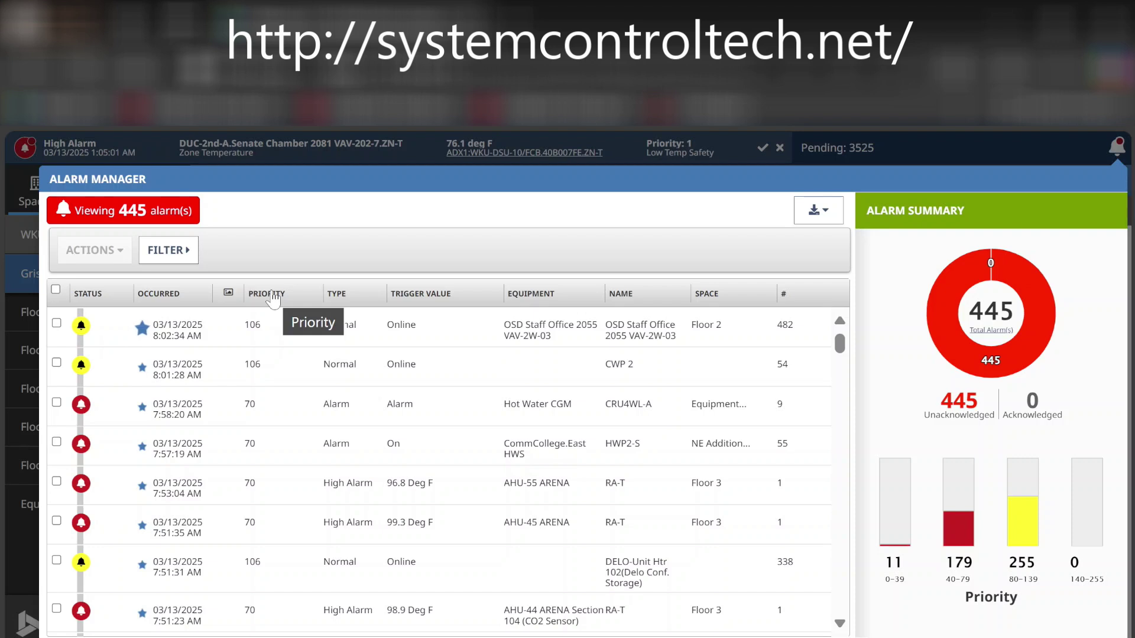
Step: Sort the 445 unacknowledged alarms by priority, lowest first
left_click(275, 295)
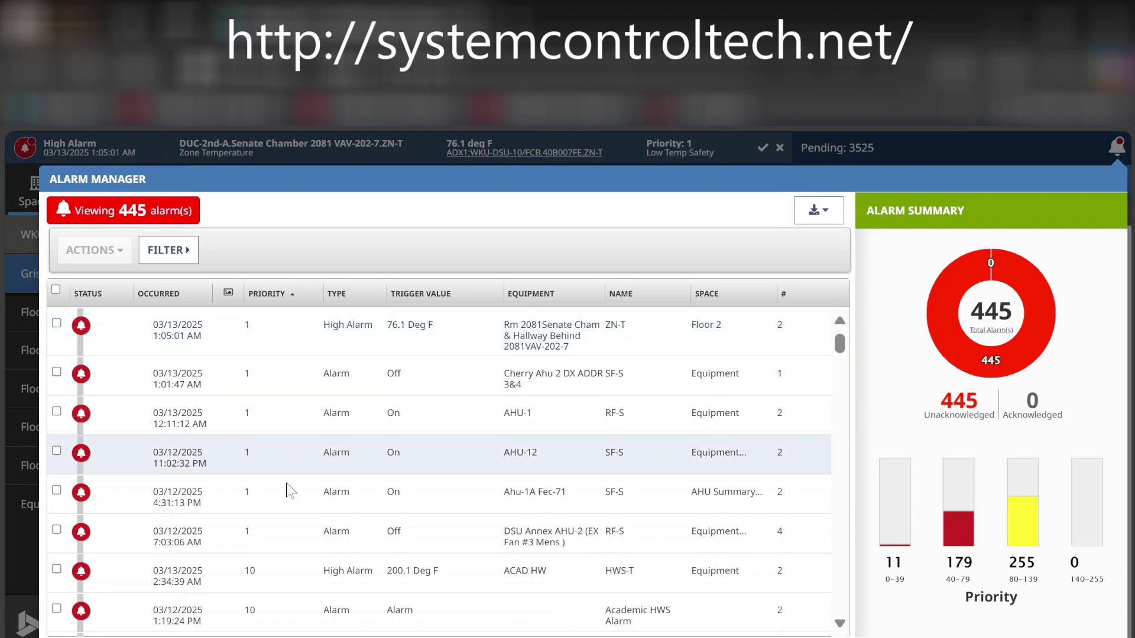
Step: Scroll through the priority-sorted alarm list to review the six priority-1 alarms at the top
scroll(296, 571, "down", 2)
scroll(296, 581, "down", 5)
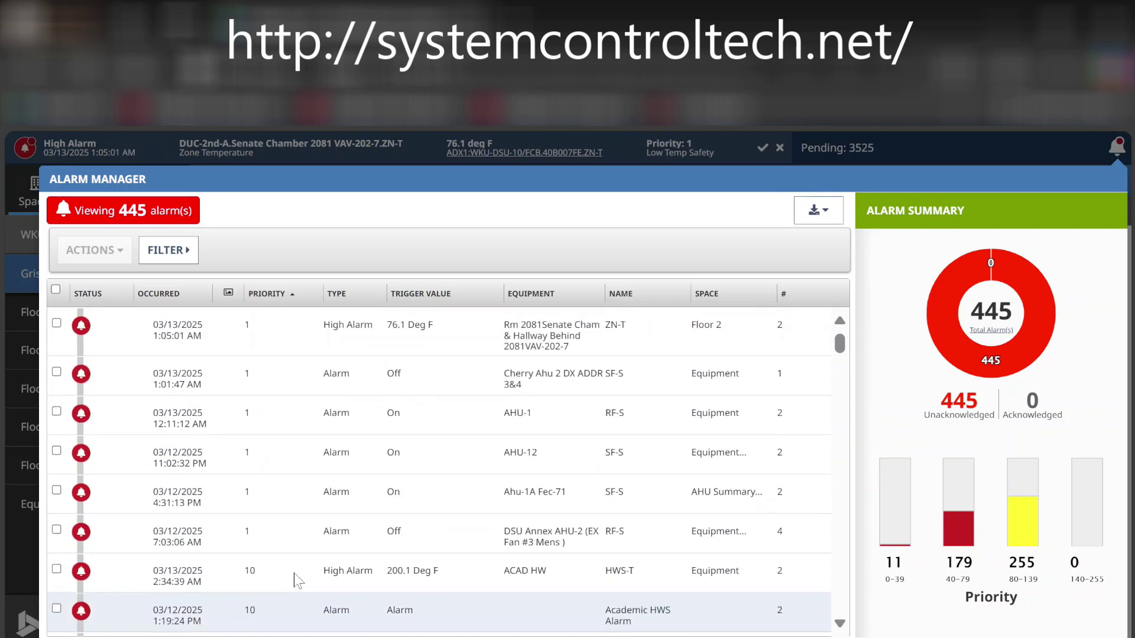
scroll(295, 579, "down", 3)
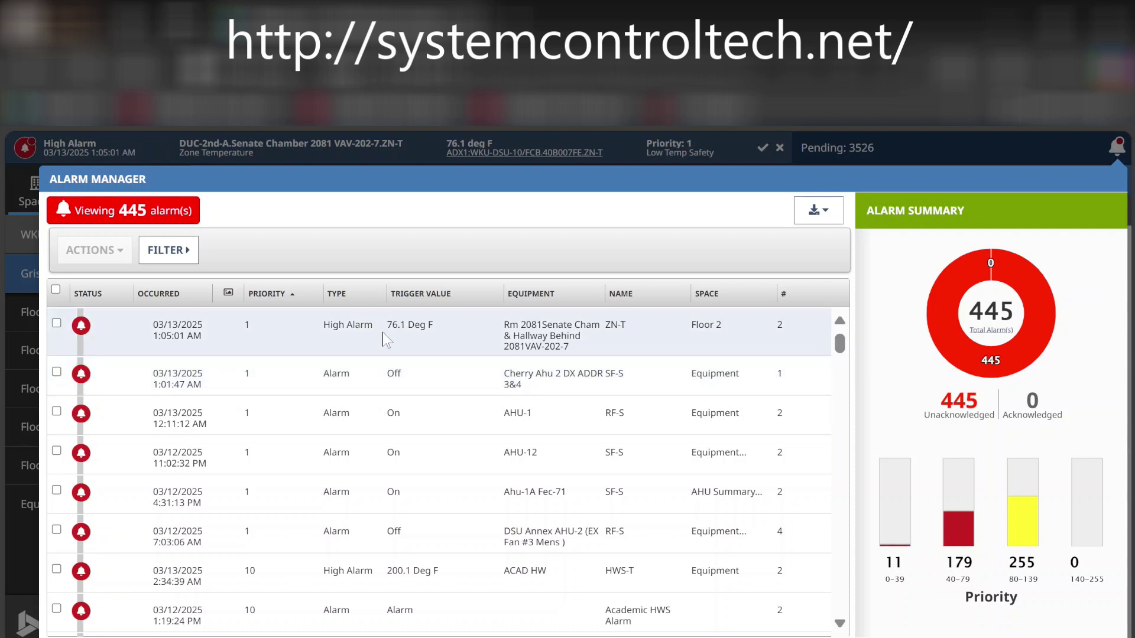
left_click(827, 218)
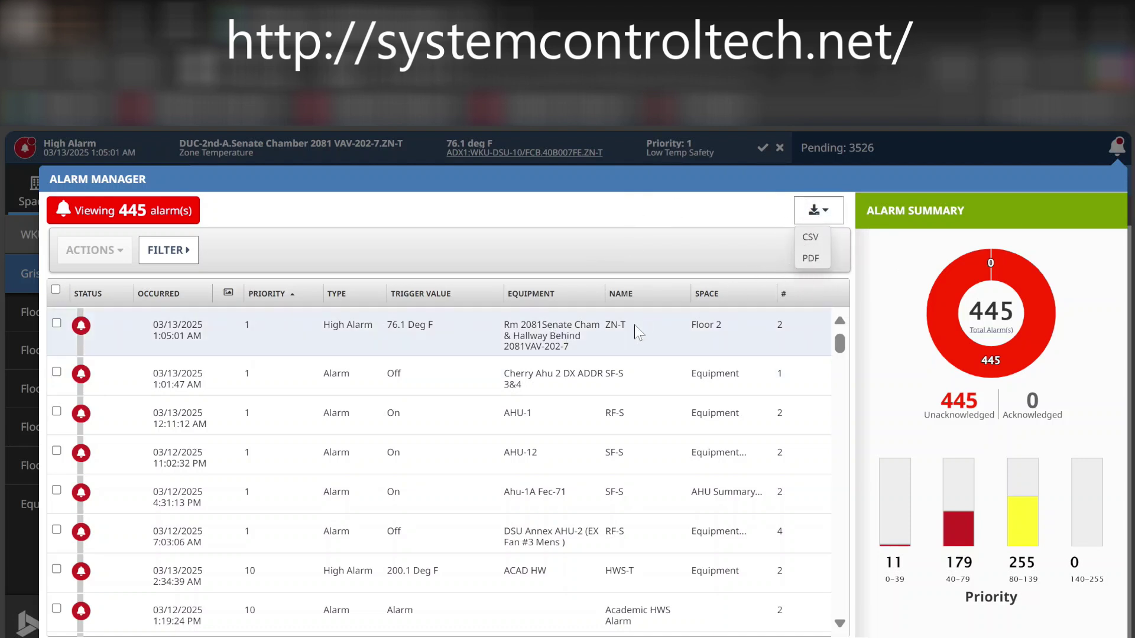
left_click(539, 193)
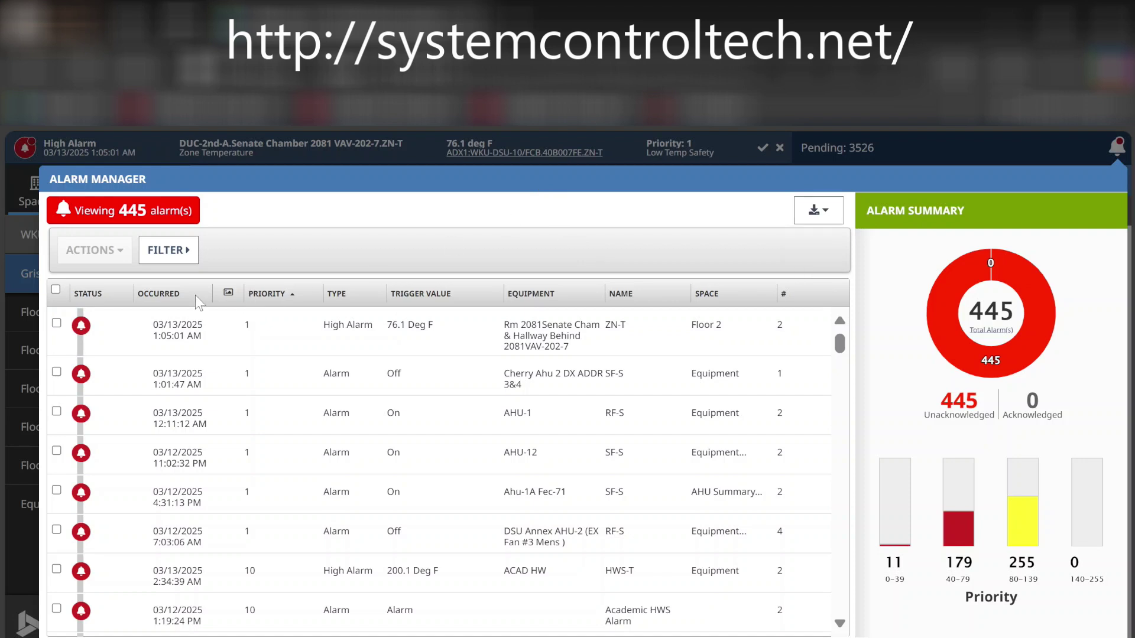
left_click(191, 254)
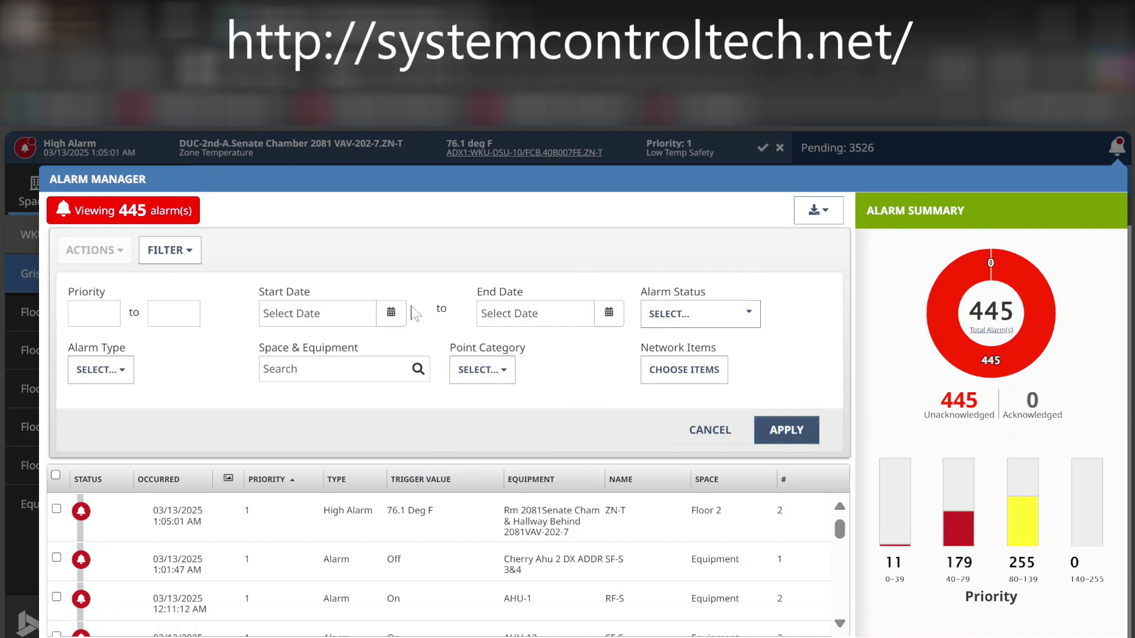
left_click(712, 431)
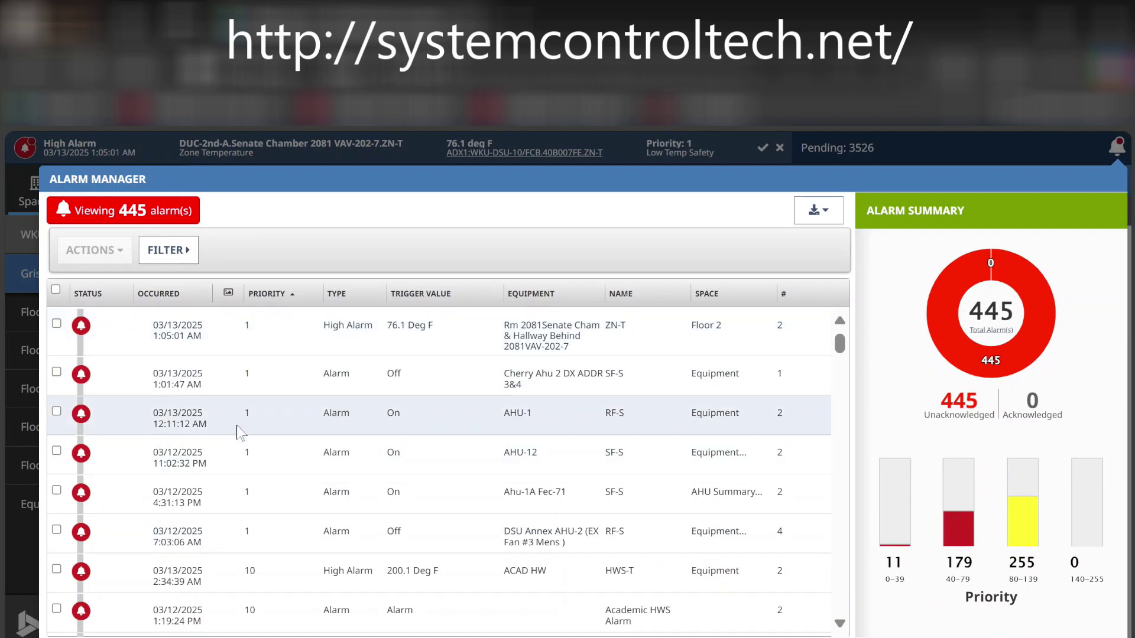
scroll(269, 420, "down", 5)
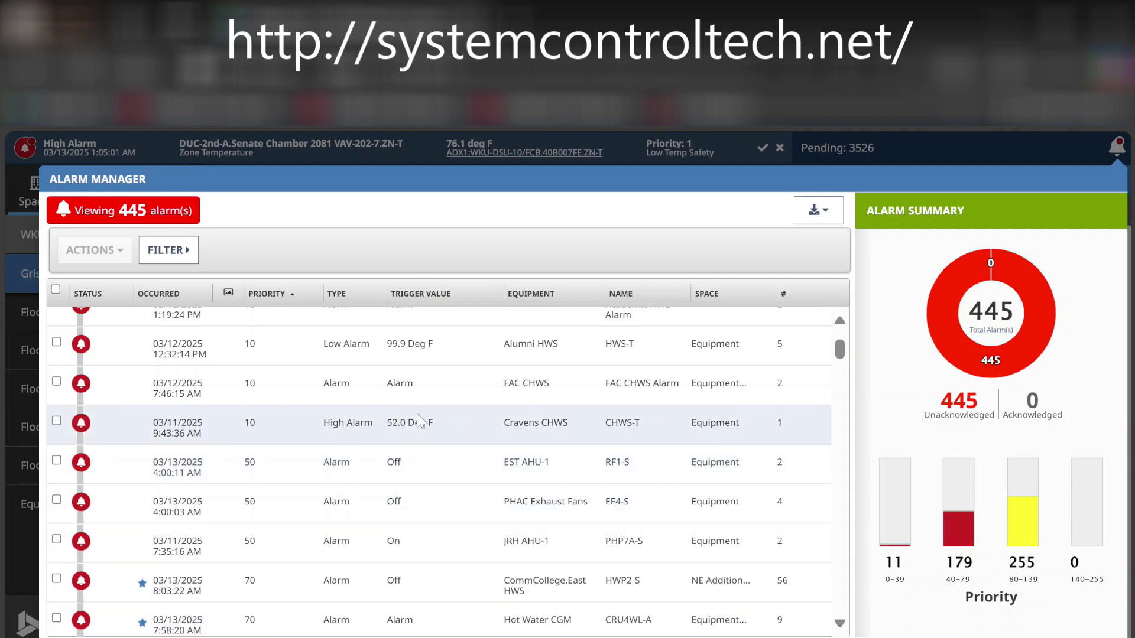
scroll(394, 388, "up", 3)
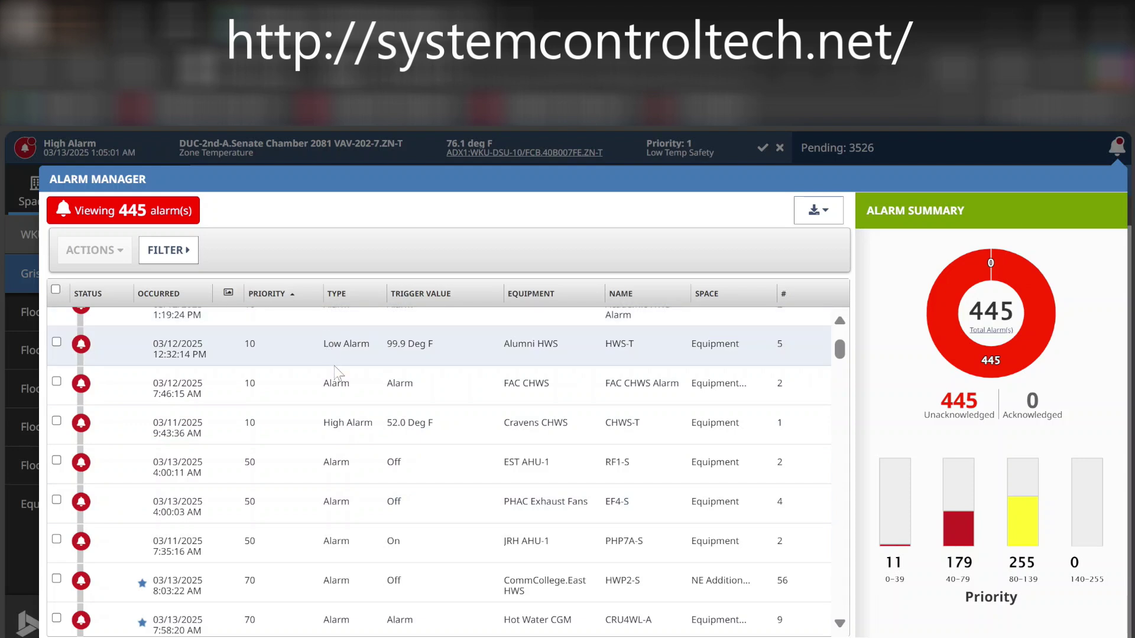
scroll(339, 376, "down", 3)
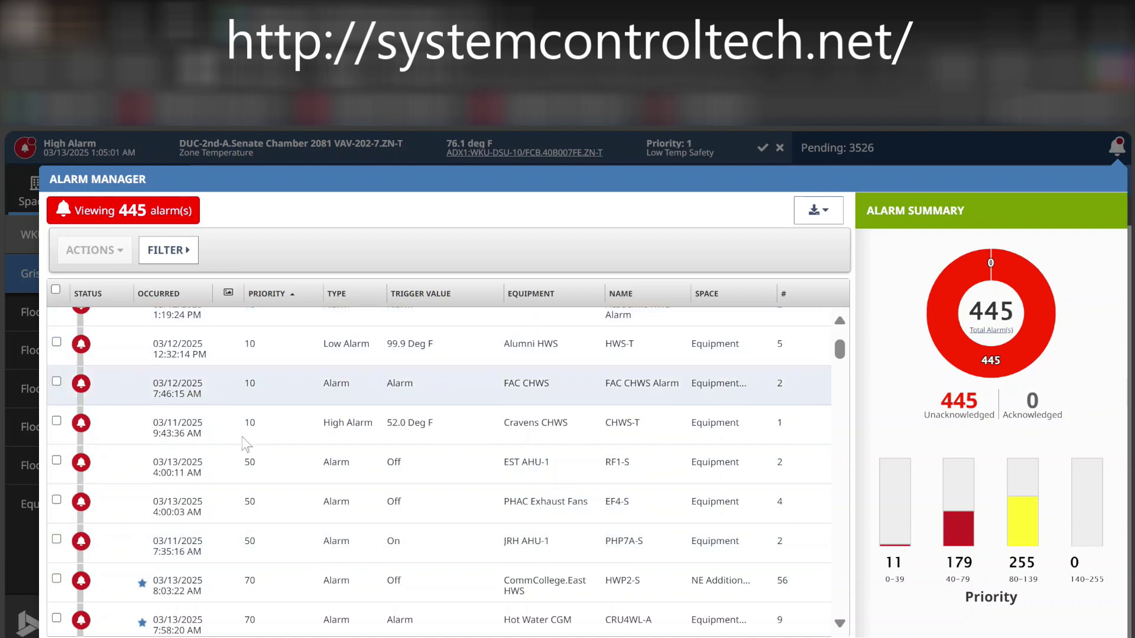
scroll(303, 526, "down", 3)
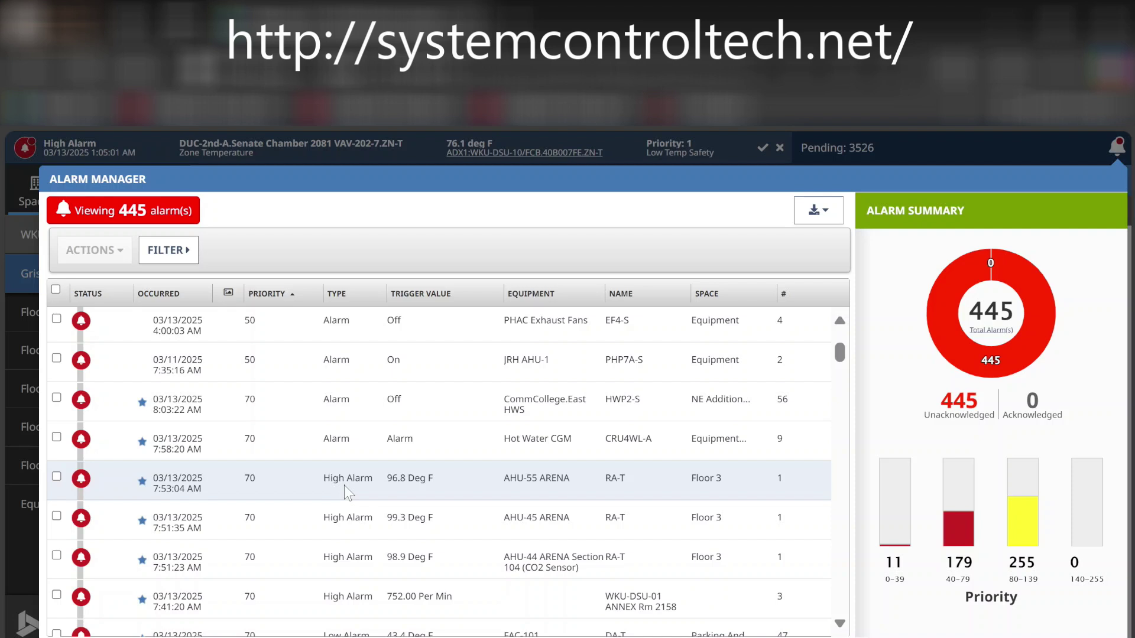
scroll(344, 484, "up", 5)
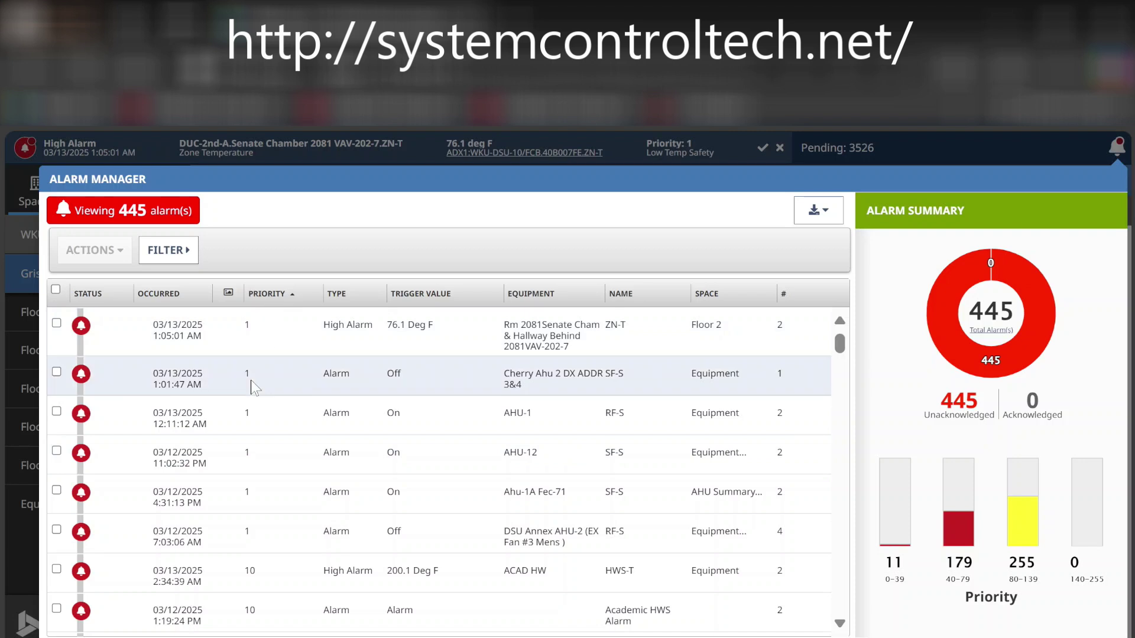
left_click(289, 416)
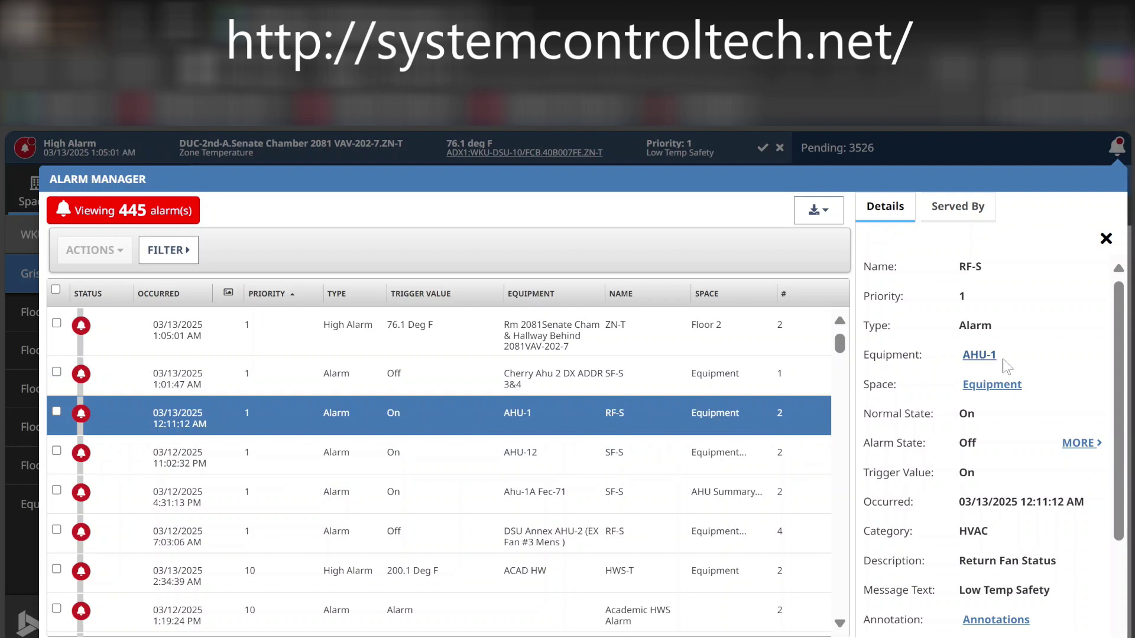
Step: Scroll the AHU-1 RF-S alarm details to its buttons and open the Single Acknowledge dialog
scroll(1029, 293, "down", 3)
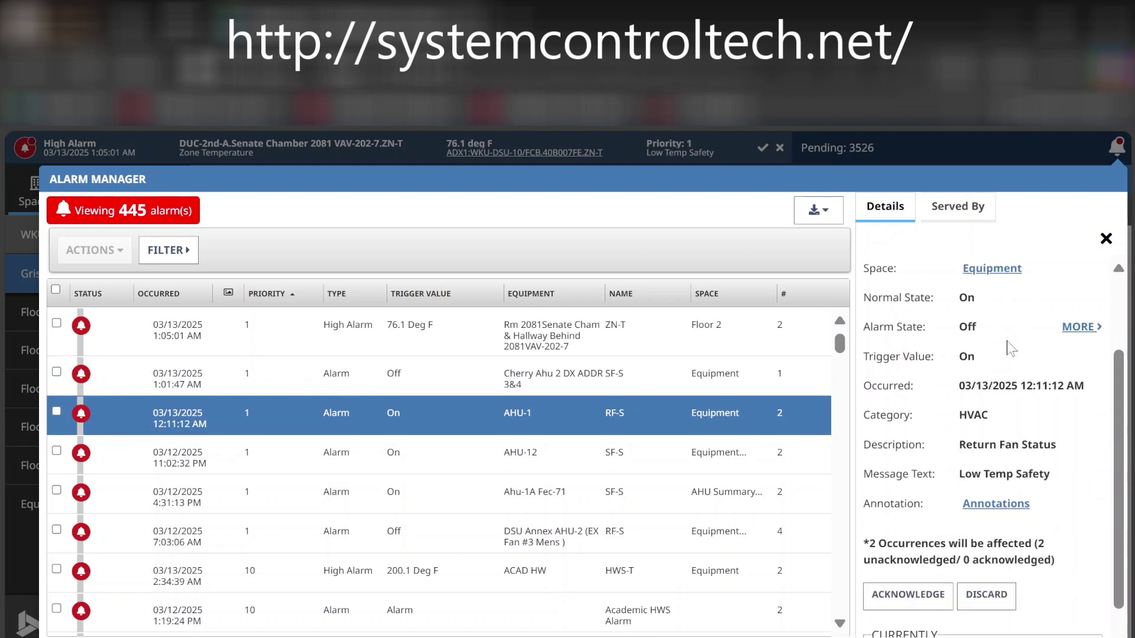
scroll(1011, 348, "up", 3)
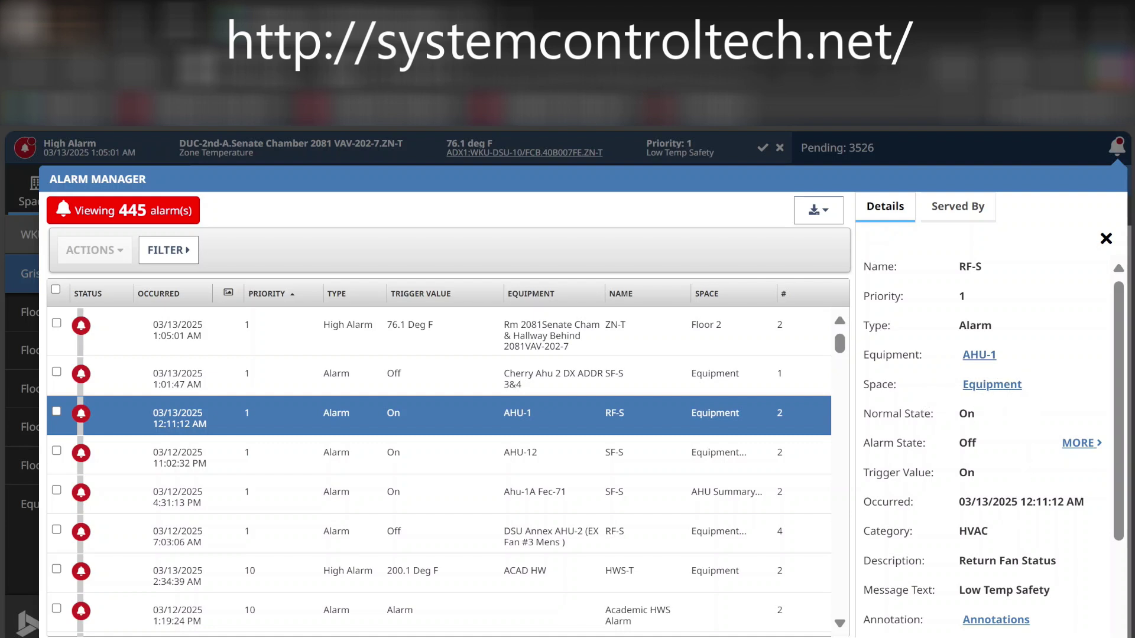
scroll(984, 444, "down", 2)
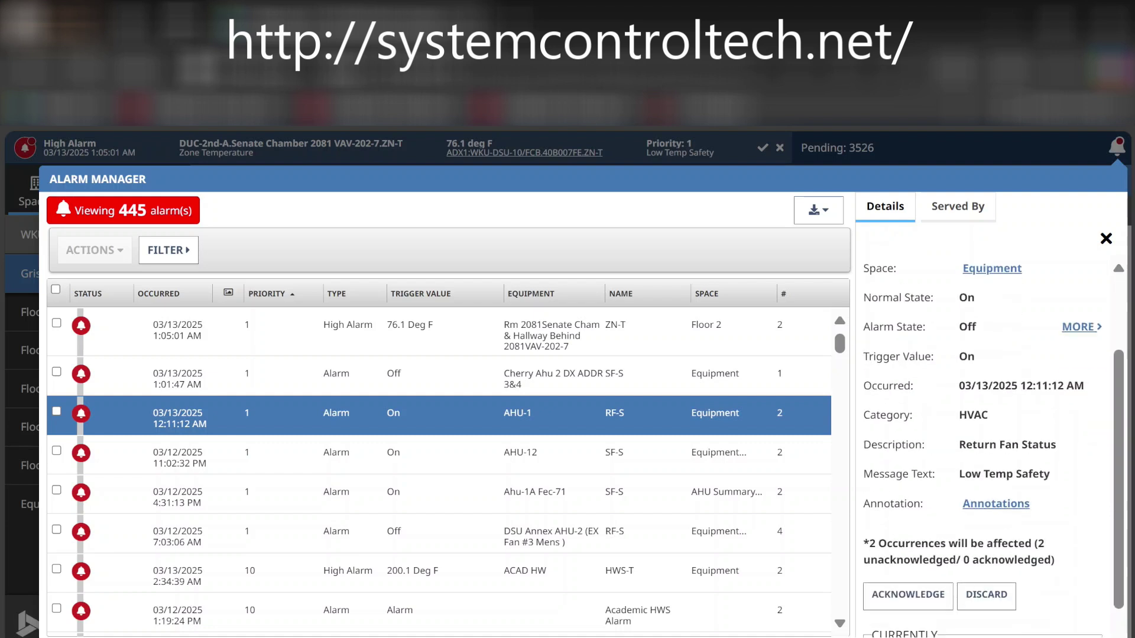
scroll(1032, 420, "down", 2)
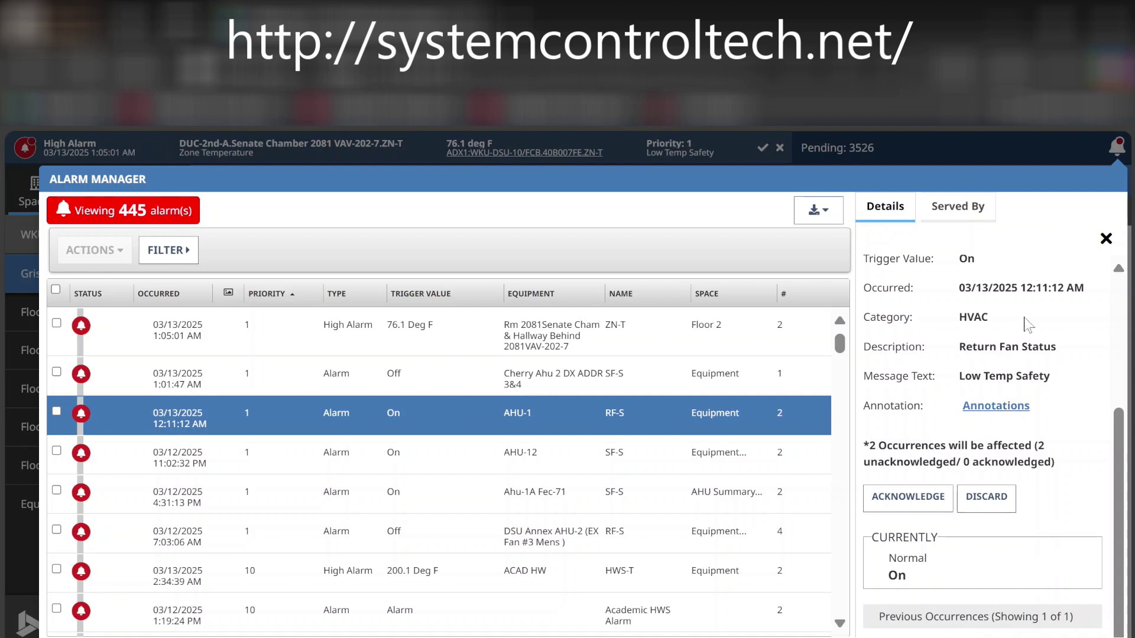
left_click(908, 503)
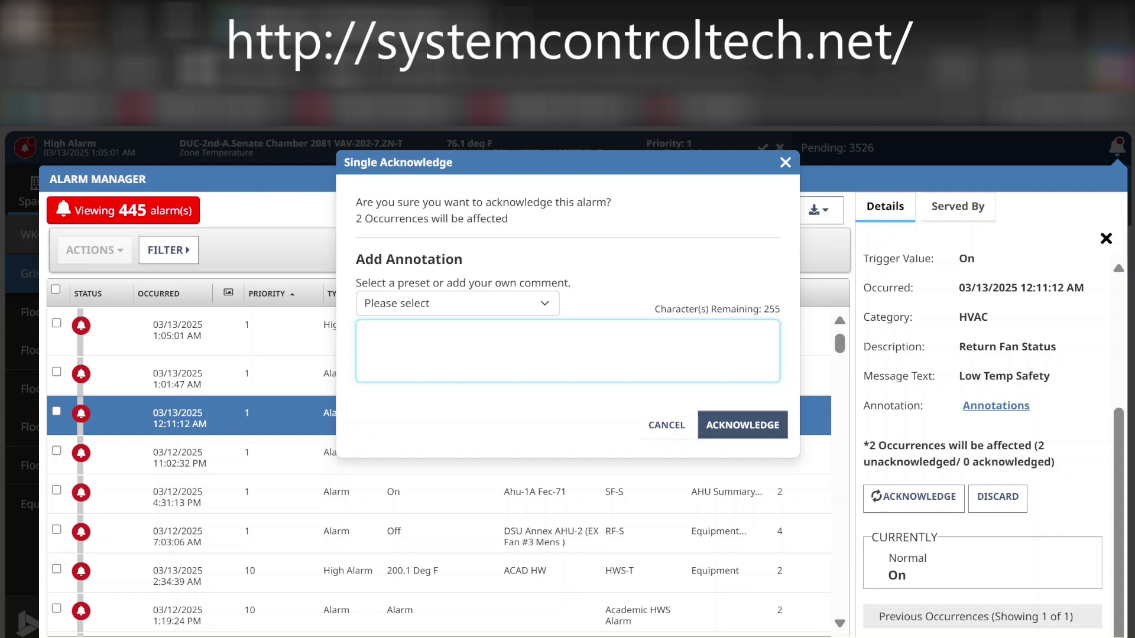
Step: Acknowledge both AHU-1 RF-S alarm occurrences with the 'Notified Area Team' preset annotation
left_click(546, 304)
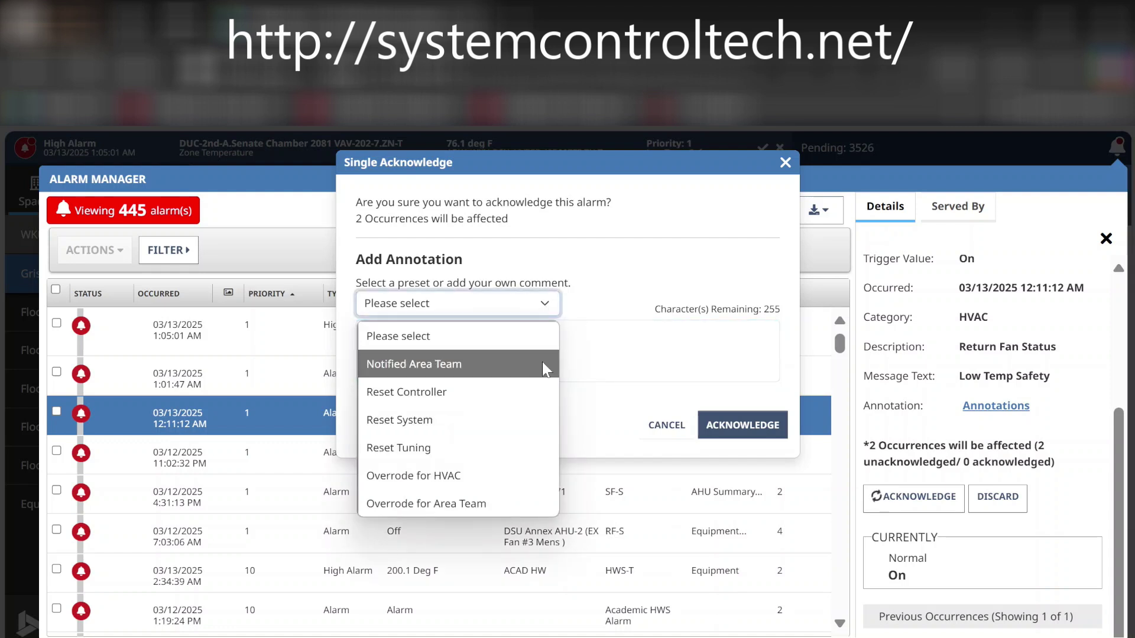
left_click(517, 371)
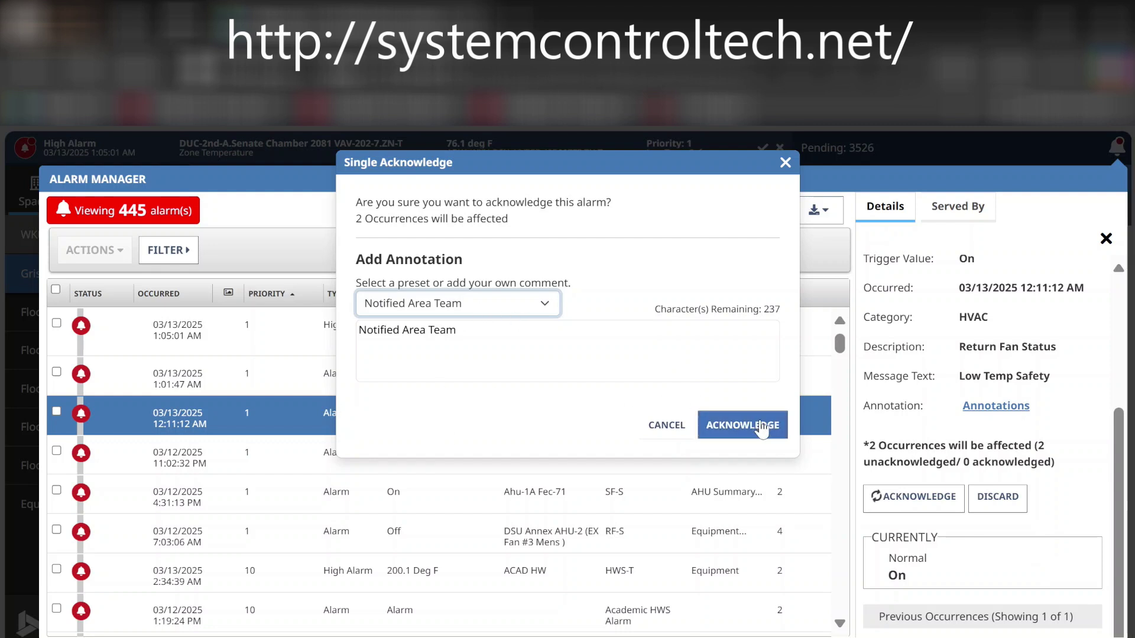
left_click(760, 420)
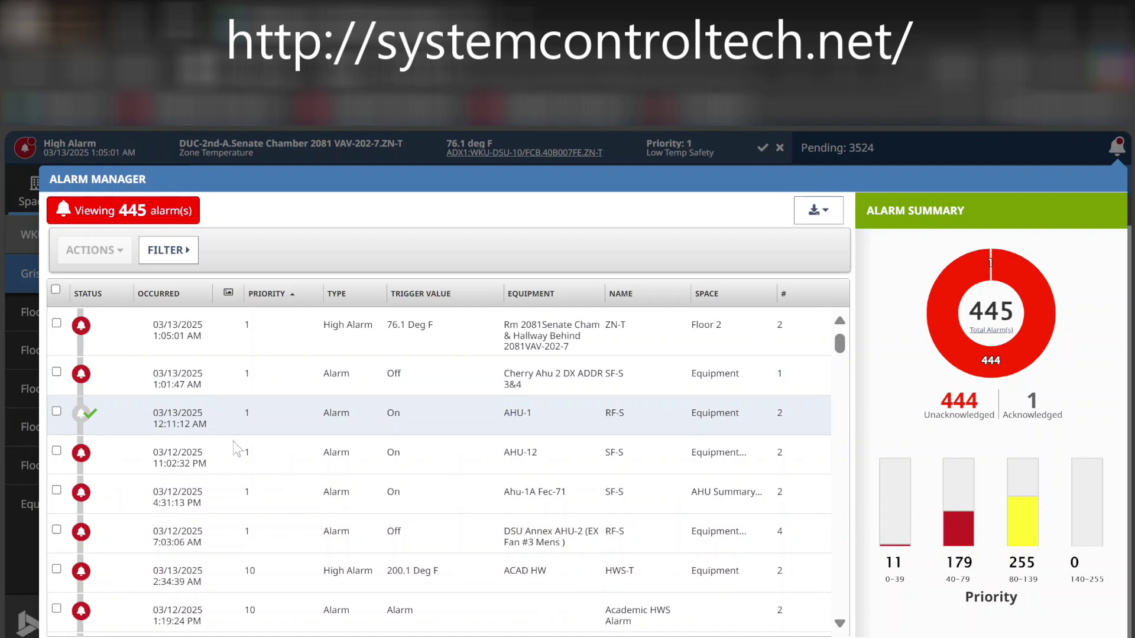
left_click(292, 425)
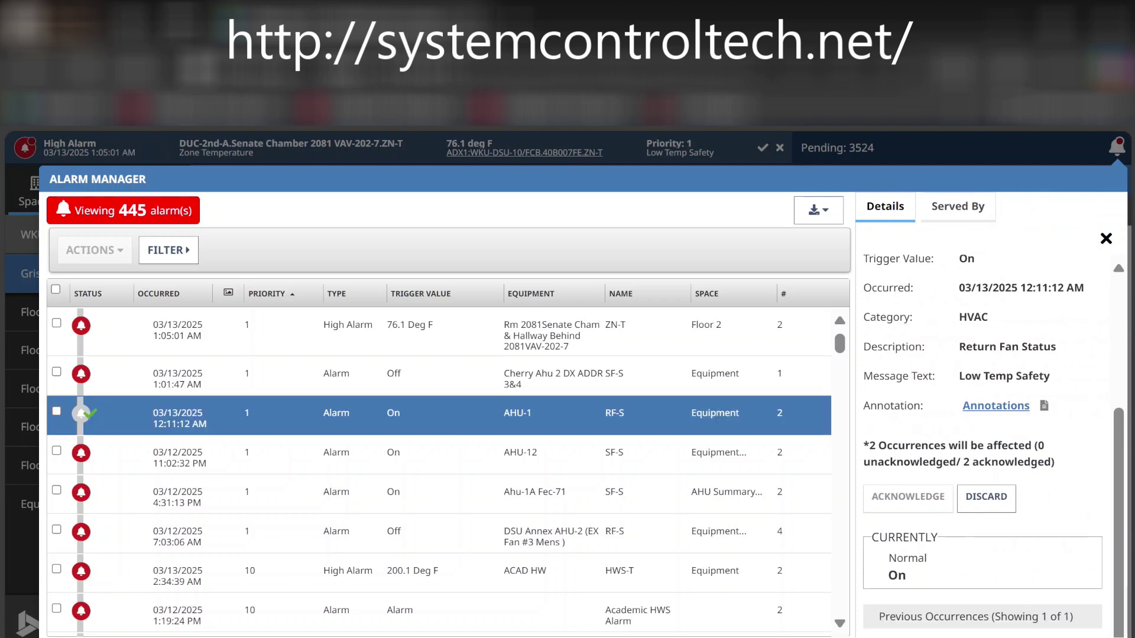
Step: Discard both acknowledged AHU-1 RF-S alarm occurrences, leaving 444 alarms
left_click(1006, 505)
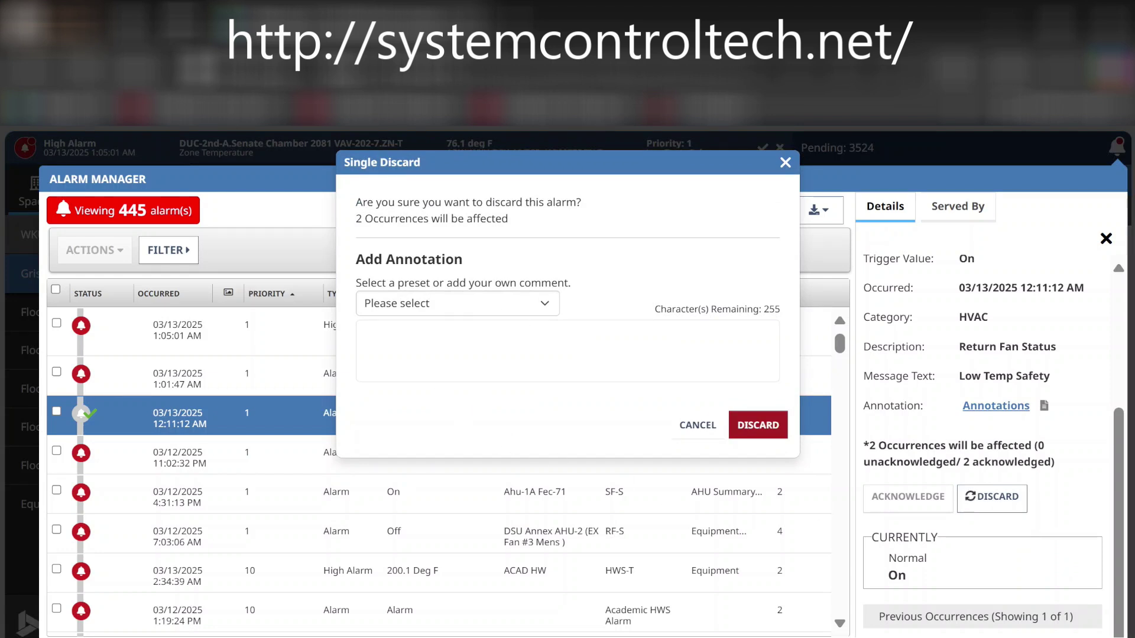
left_click(766, 428)
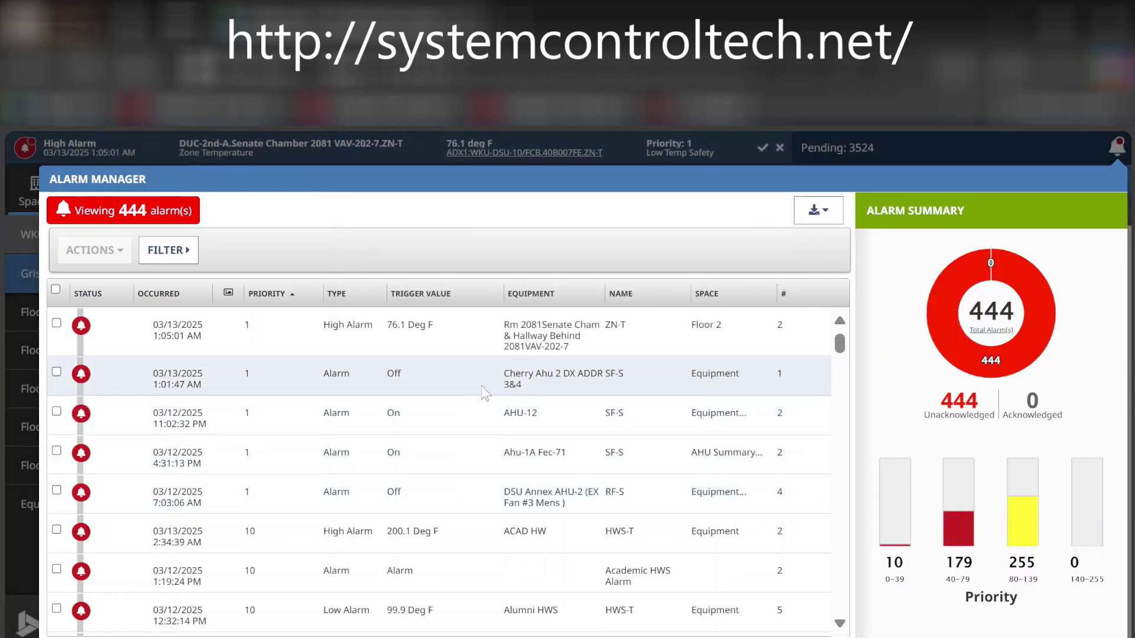
left_click(479, 381)
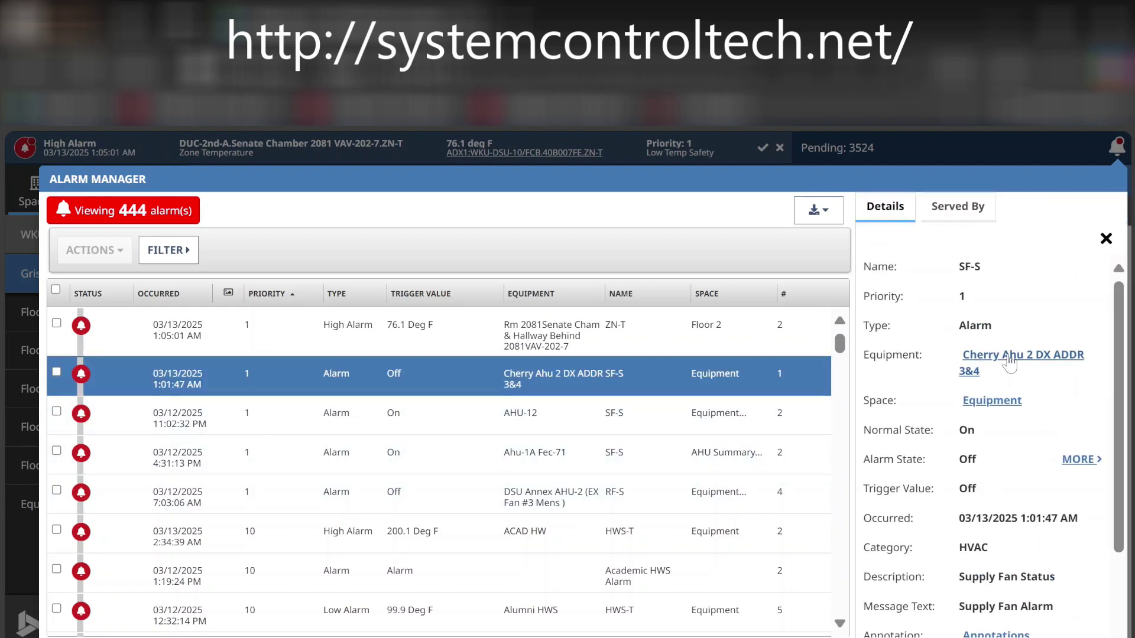
left_click(270, 384)
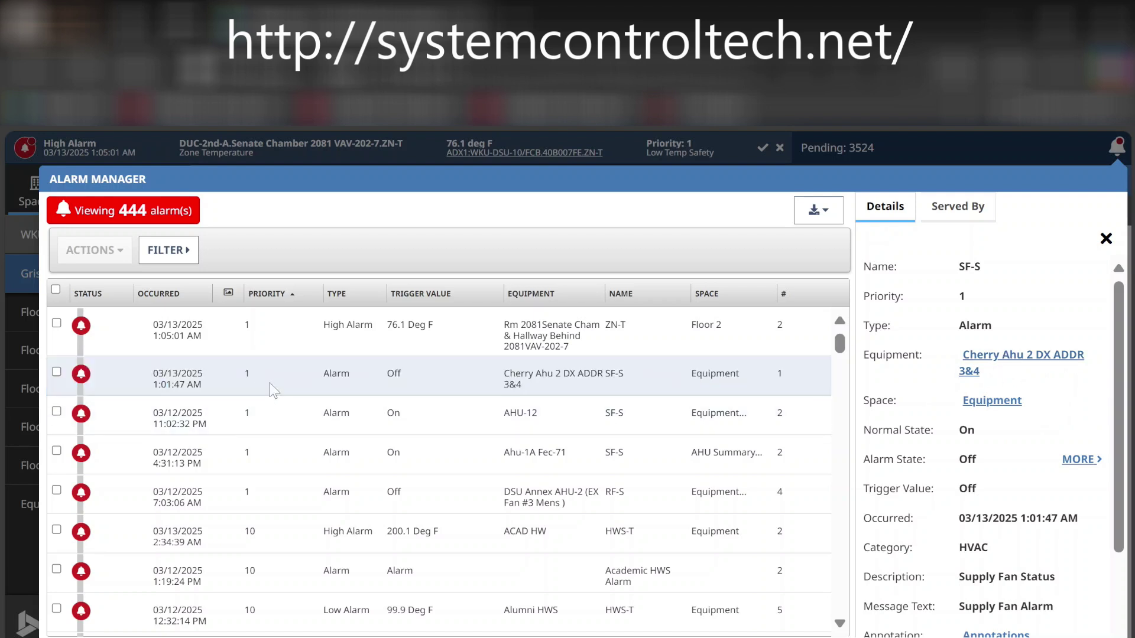
left_click(999, 363)
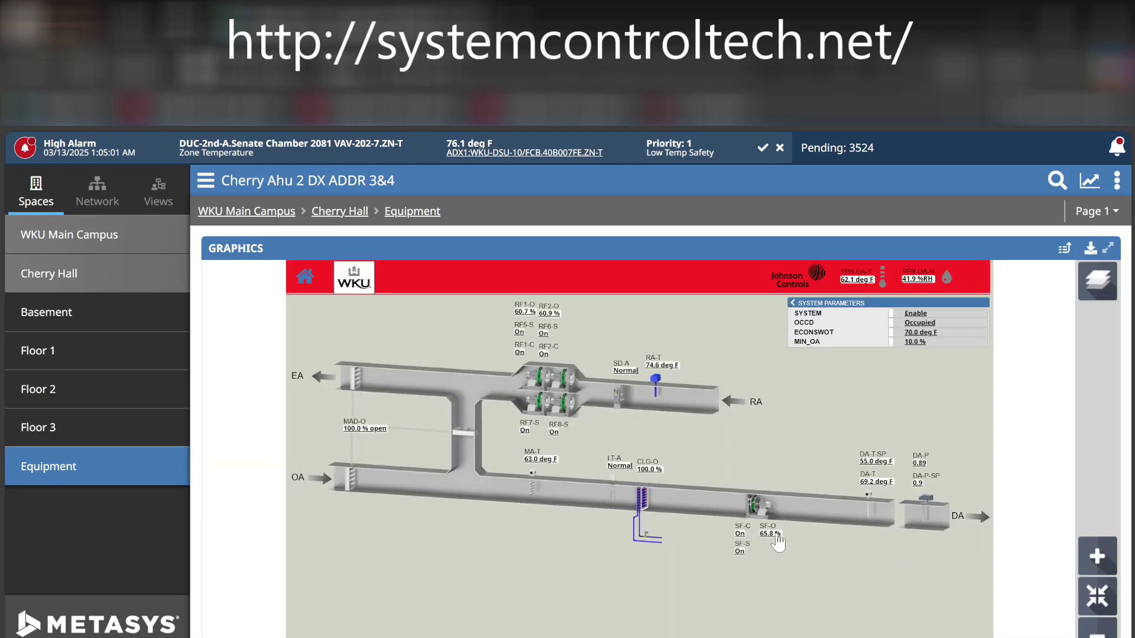
scroll(569, 413, "up", 3)
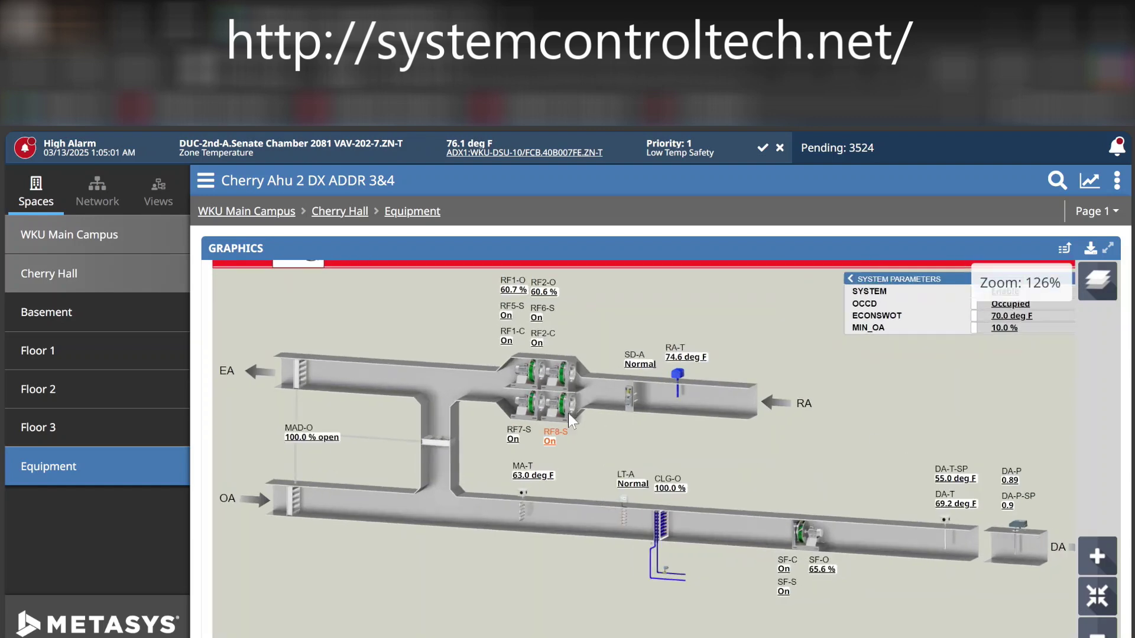
left_click_drag(807, 444, 723, 475)
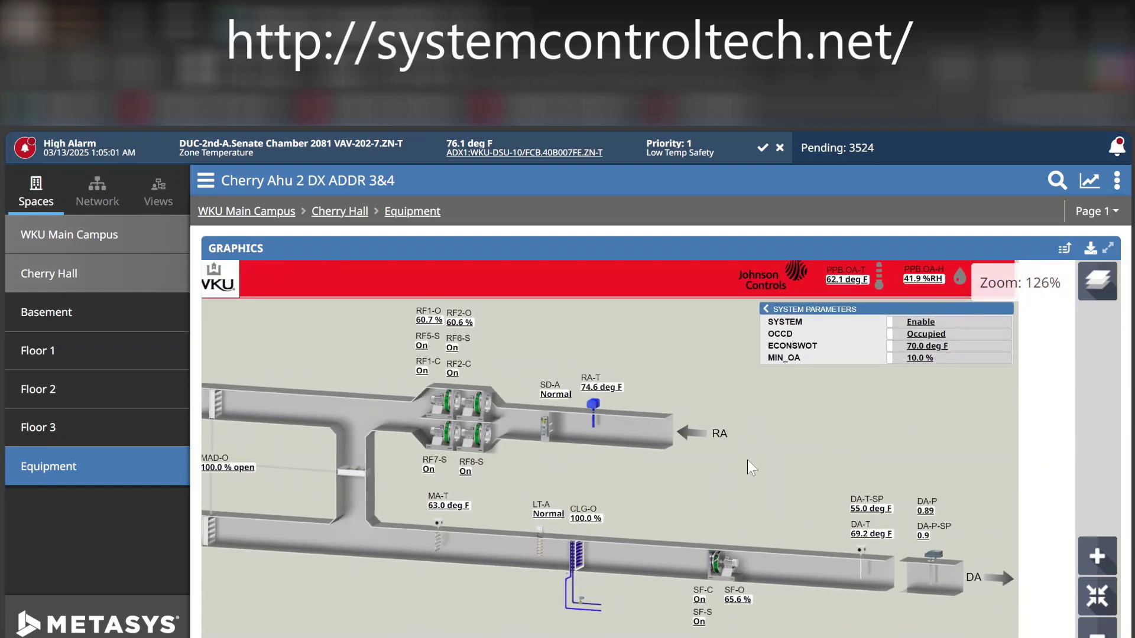
left_click(1118, 155)
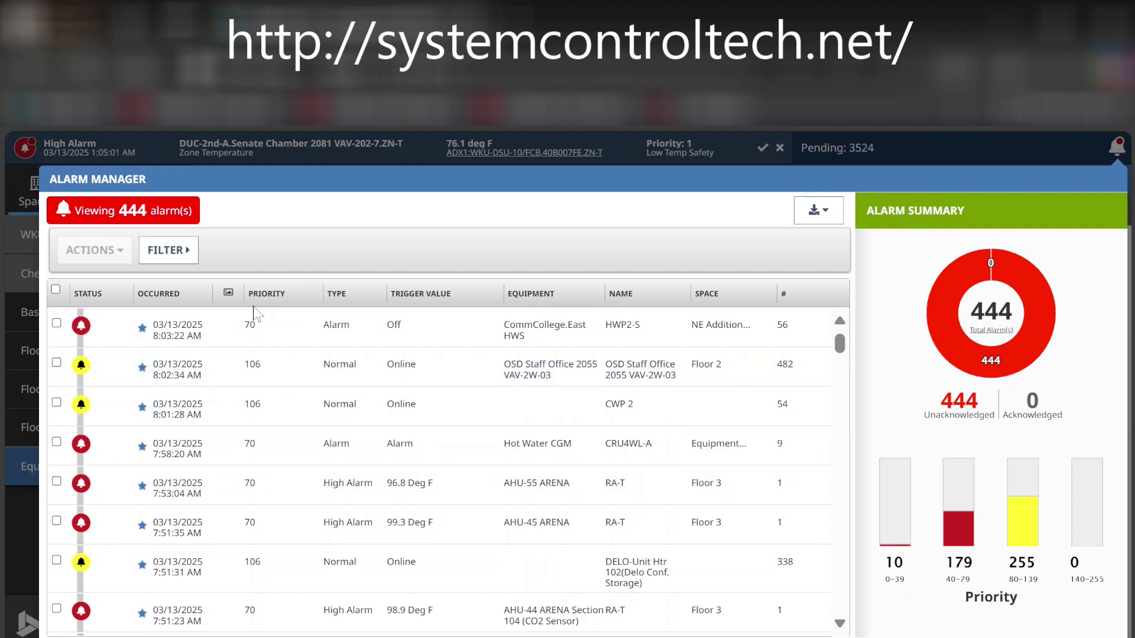
Step: Re-sort alarms by priority and go from the AHU-12 SF-S alarm details to its equipment page
left_click(262, 301)
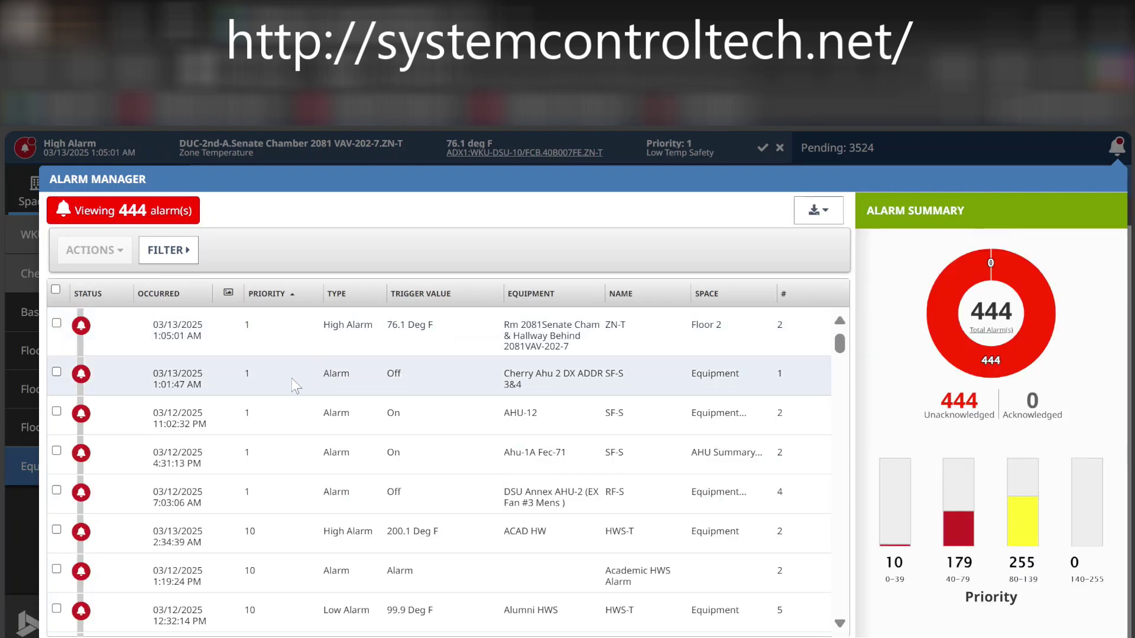
left_click(273, 416)
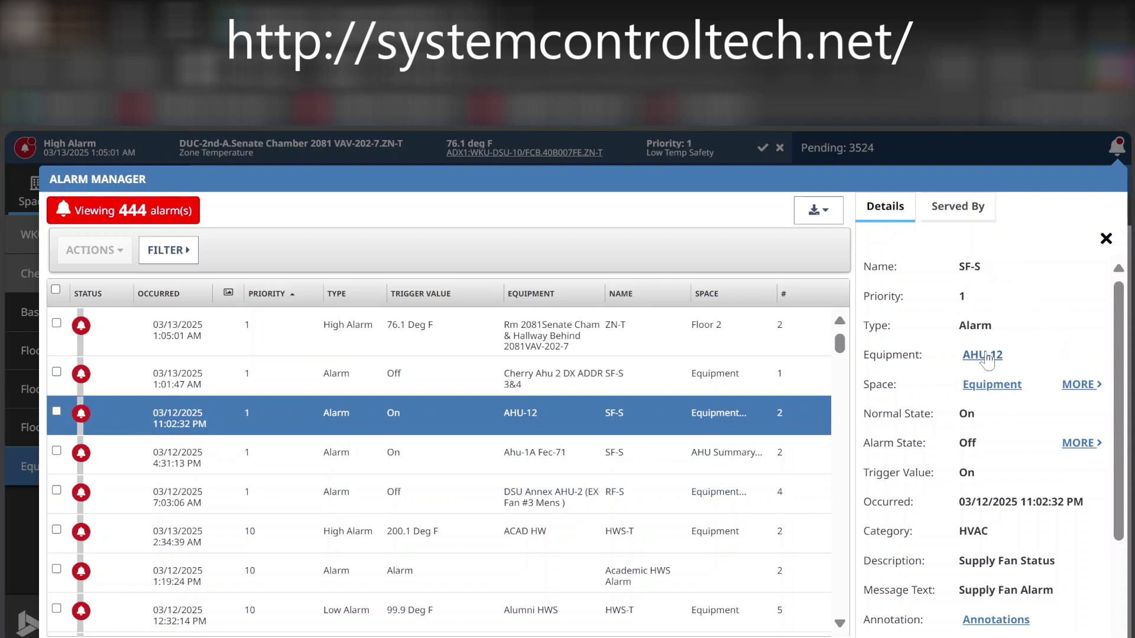
left_click(986, 354)
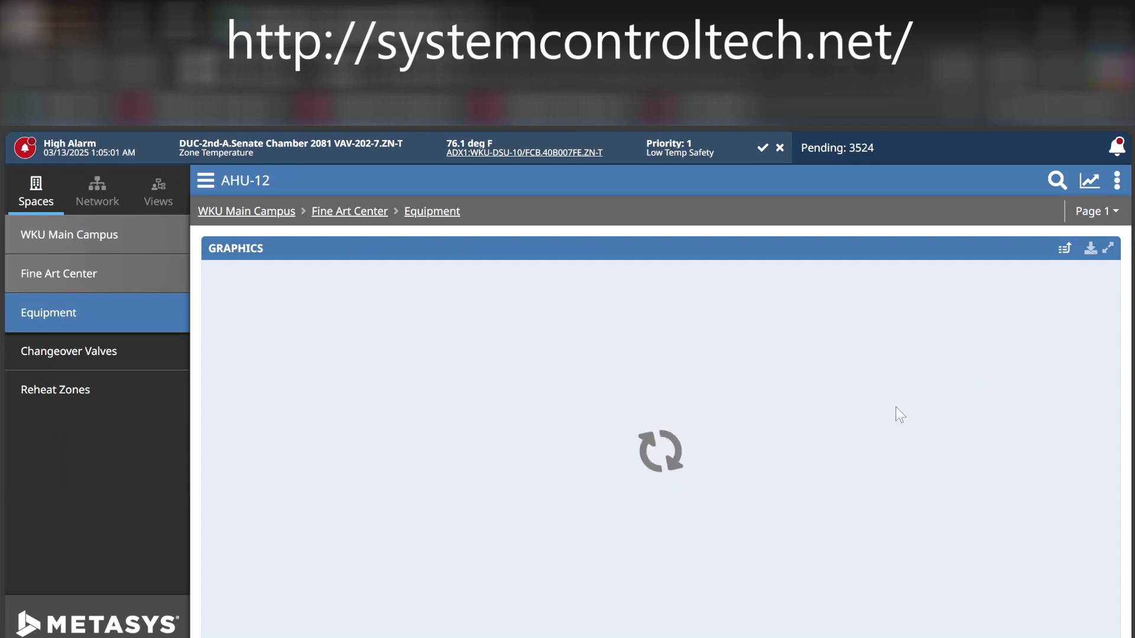
Step: Zoom into the AHU-12 graphic and open commanding for the SF-S Supply Fan Status point
scroll(853, 474, "up", 3)
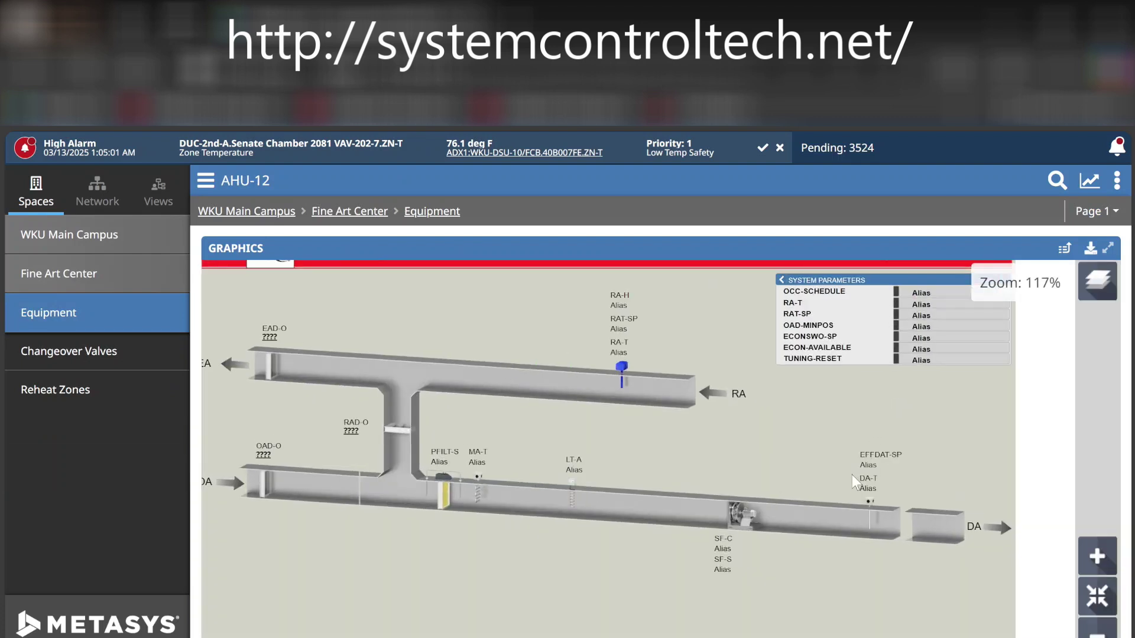
scroll(825, 591, "up", 3)
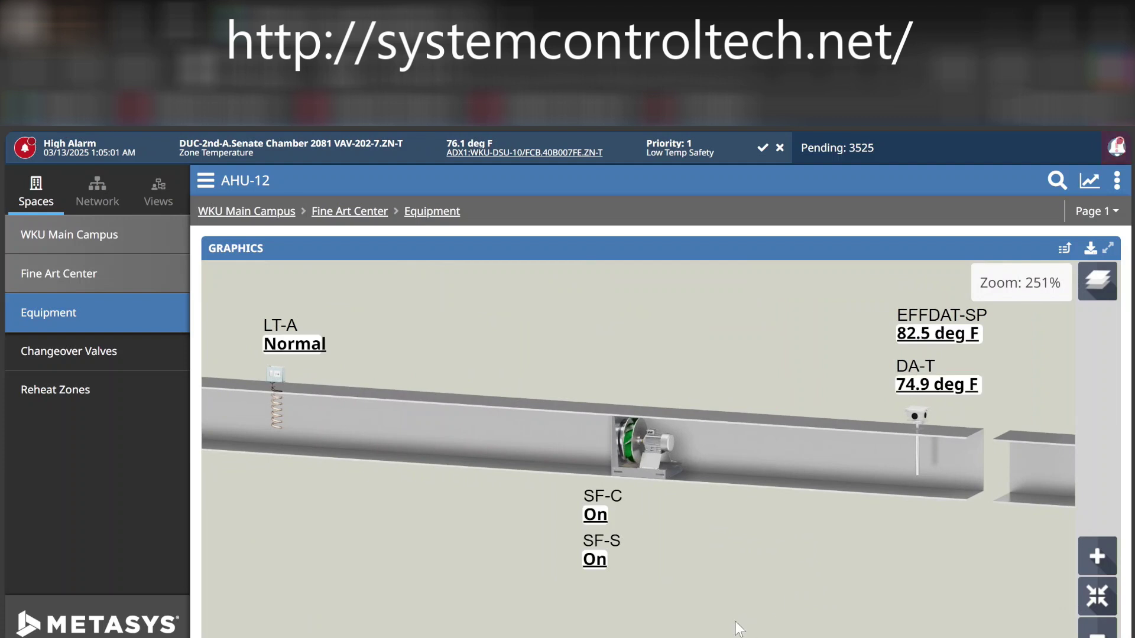
left_click(594, 560)
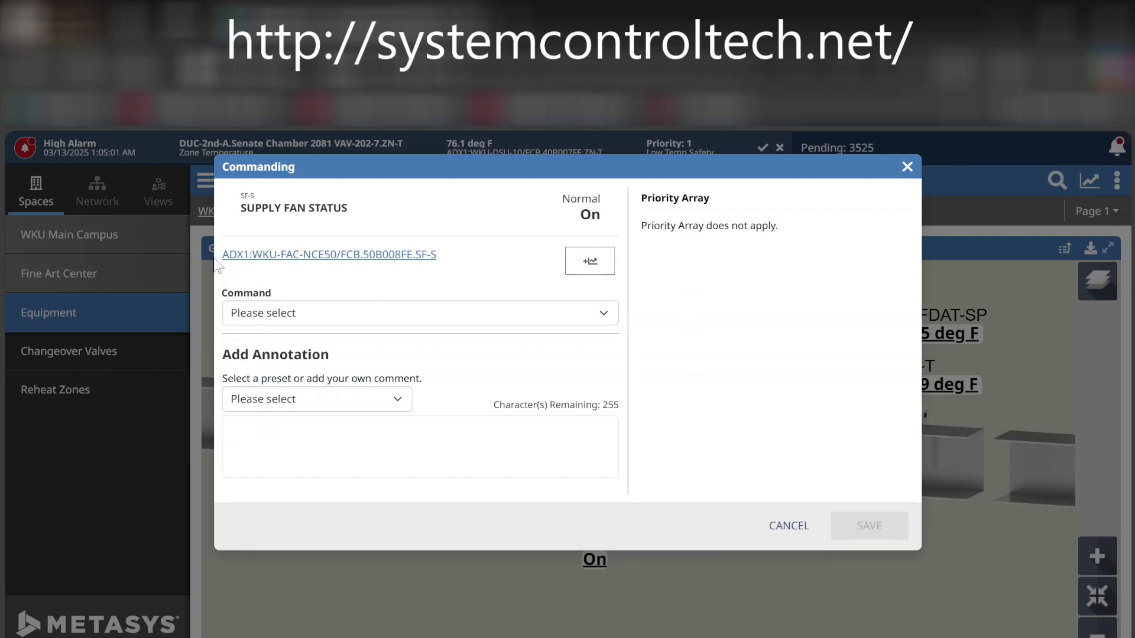
Step: Open the FAC.AHU-12.SF-S object page, then its Supply Fan Alarm object
left_click(328, 256)
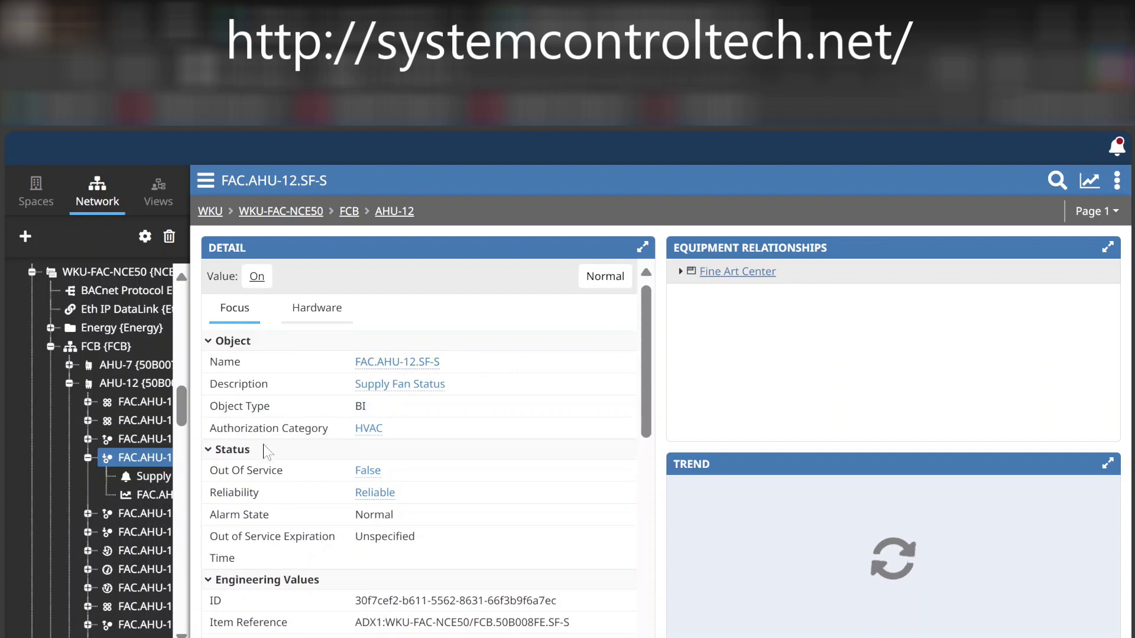
left_click(148, 481)
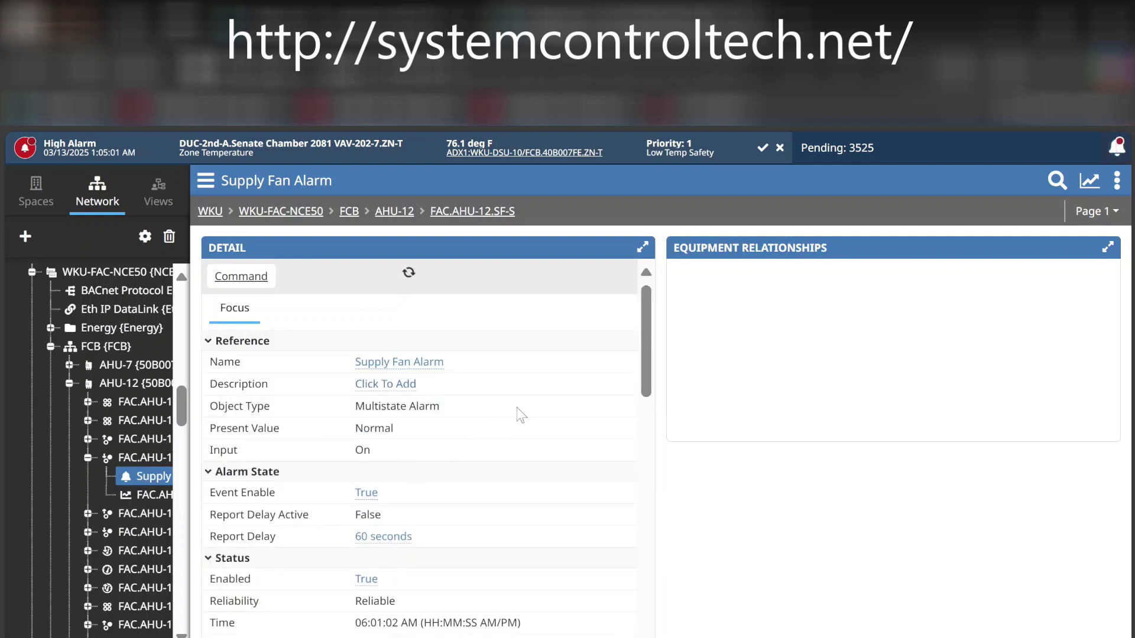
Step: Scroll the Supply Fan Alarm details down to Alarm Setup and highlight Alarm Priority 1
left_click_drag(649, 365, 636, 432)
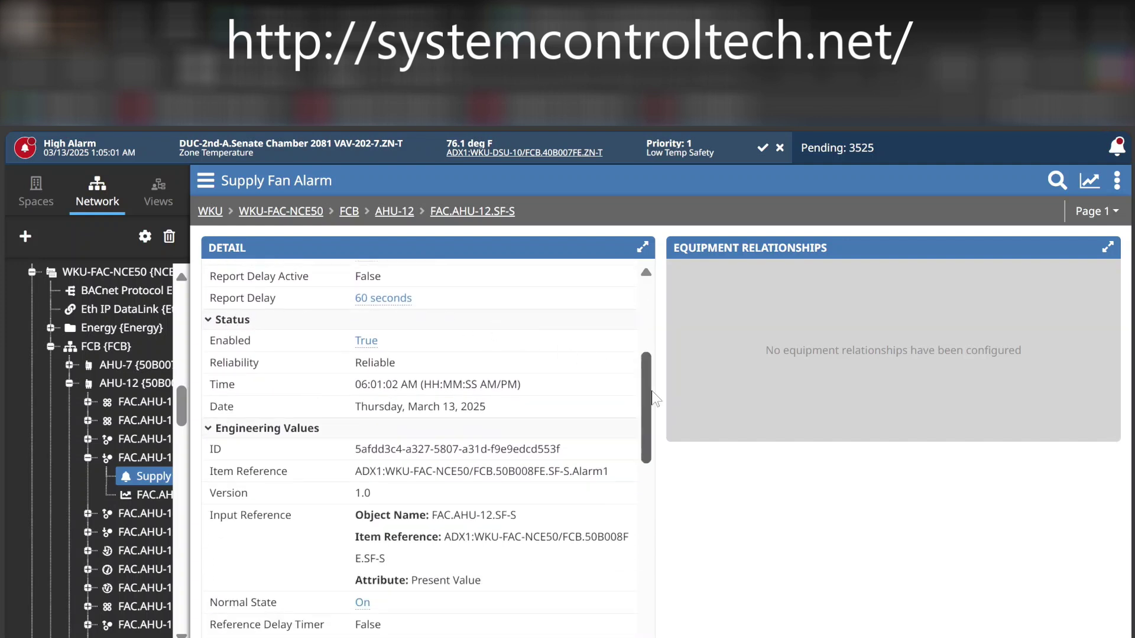
left_click_drag(644, 393, 636, 495)
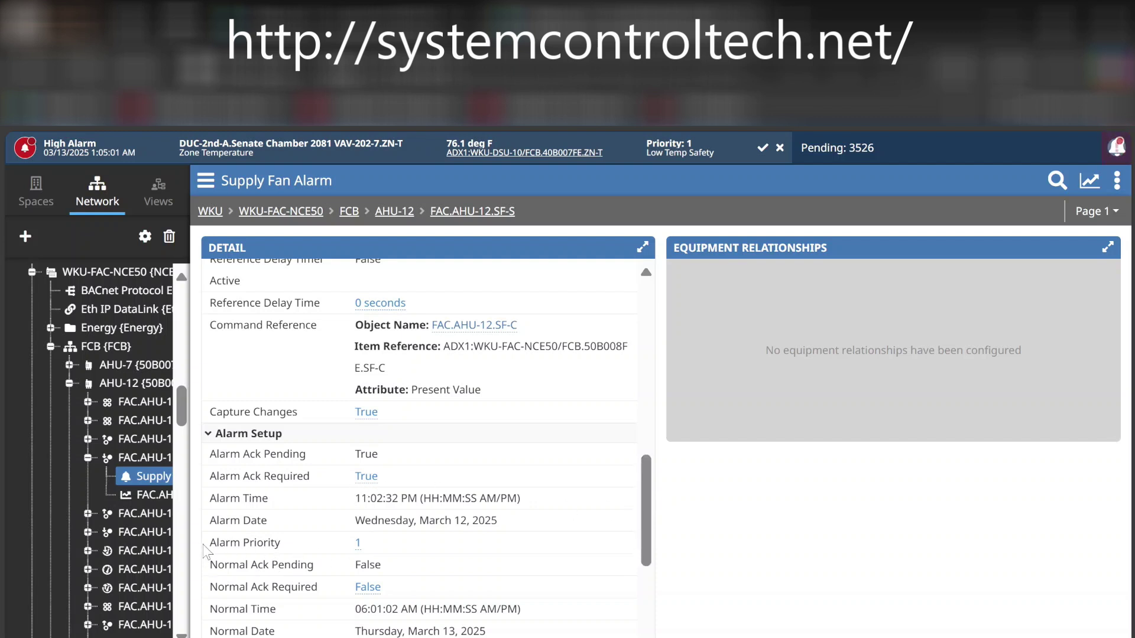
left_click_drag(209, 542, 288, 545)
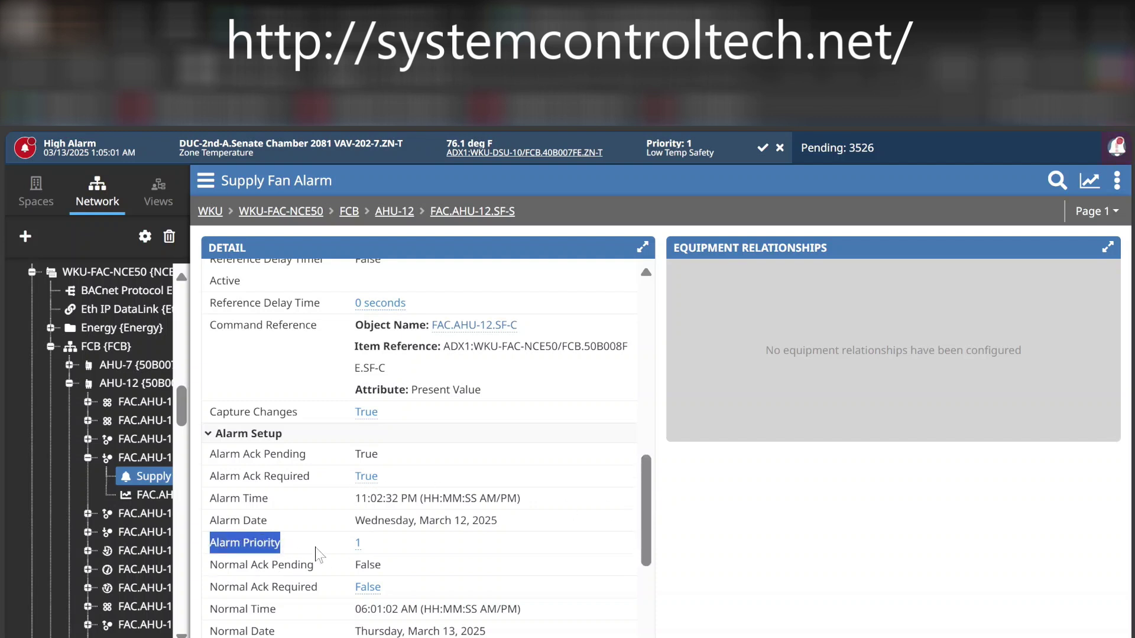